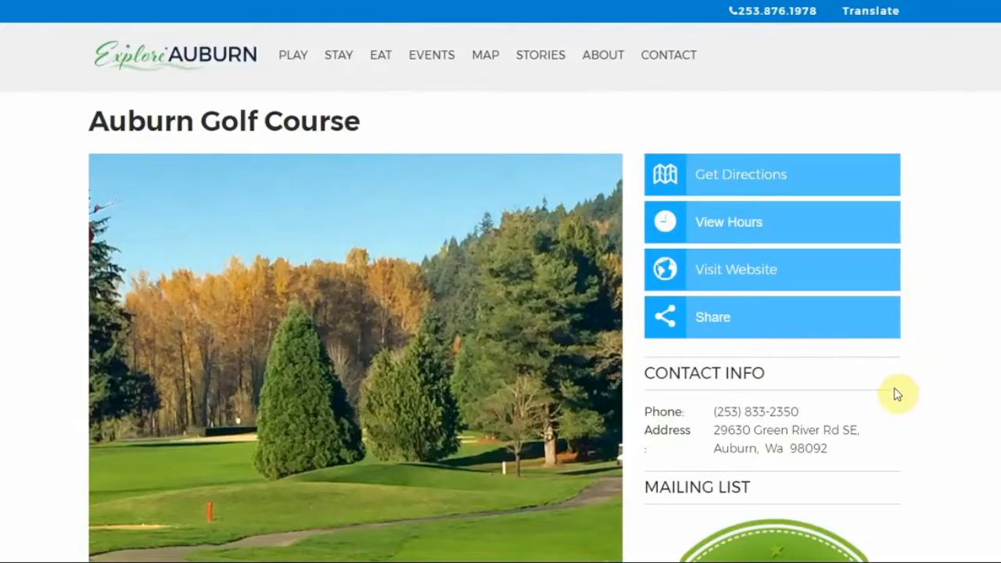
- Look through the Auburn Golf Course page, including its photo gallery, description and newsletter sign-up
scroll(882, 409, down, 2)
scroll(882, 413, down, 3)
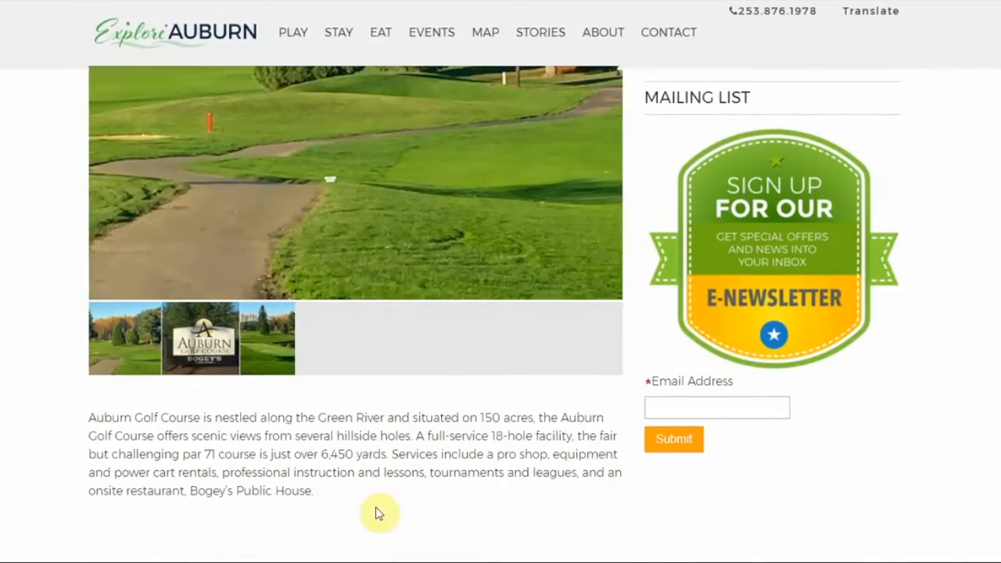
scroll(377, 512, up, 5)
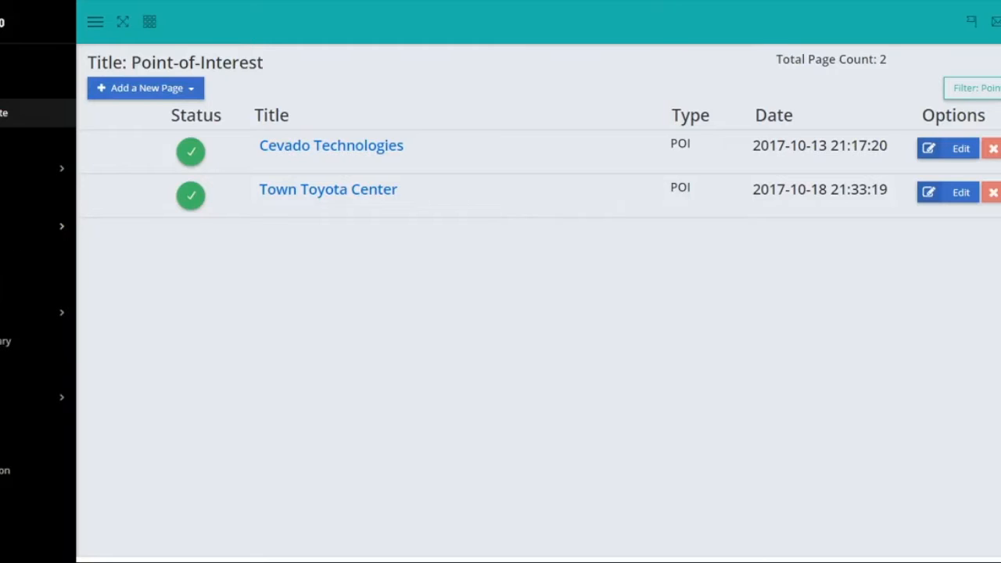
- Go to the Point-of-Interest pages and open the Town Toyota Center entry for editing
click(10, 227)
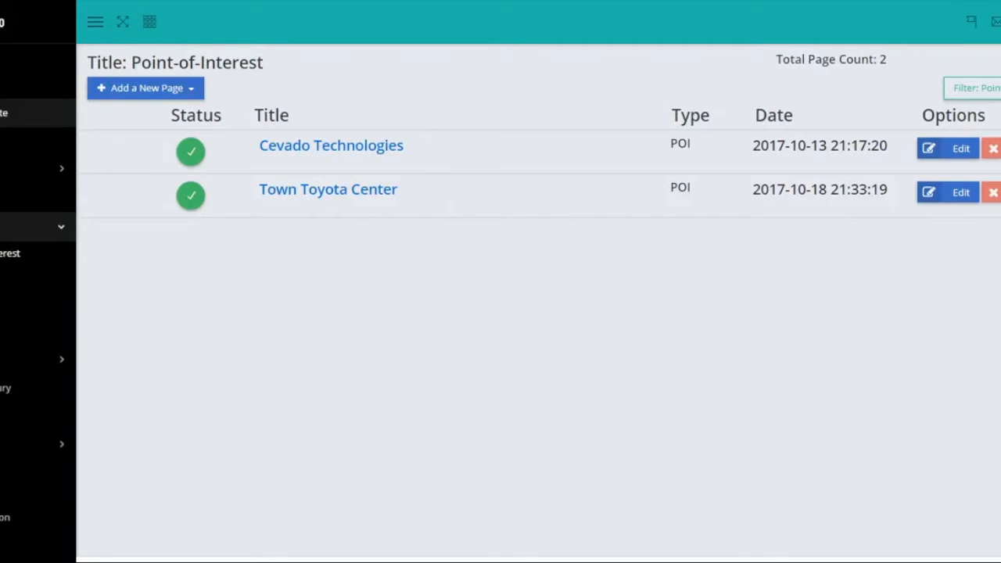
click(11, 255)
click(155, 88)
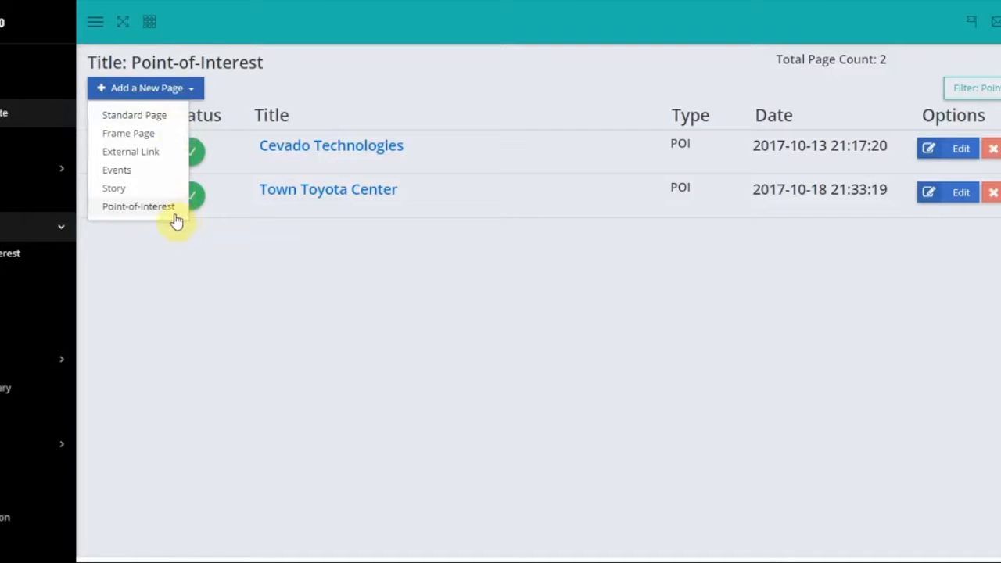
click(123, 263)
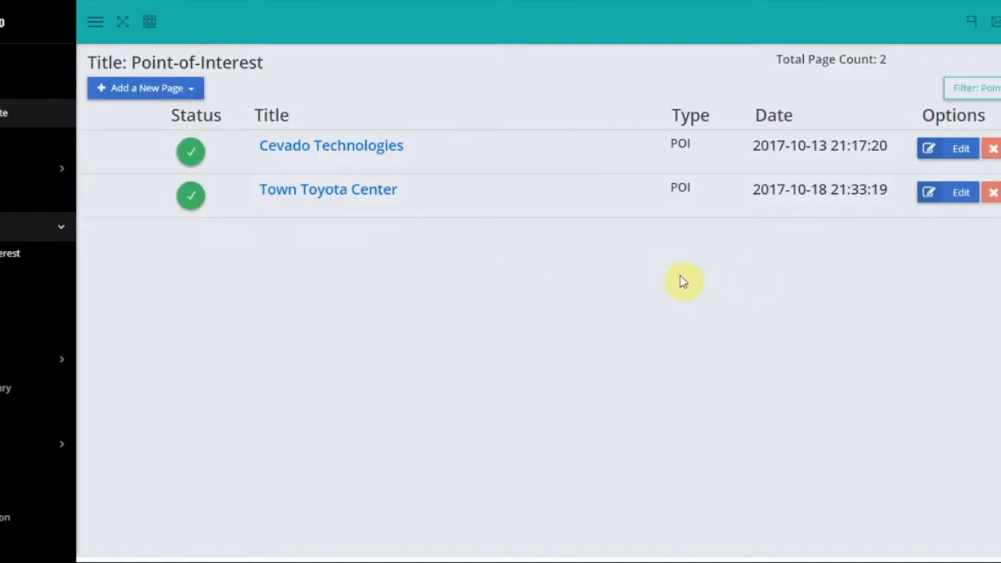
click(961, 194)
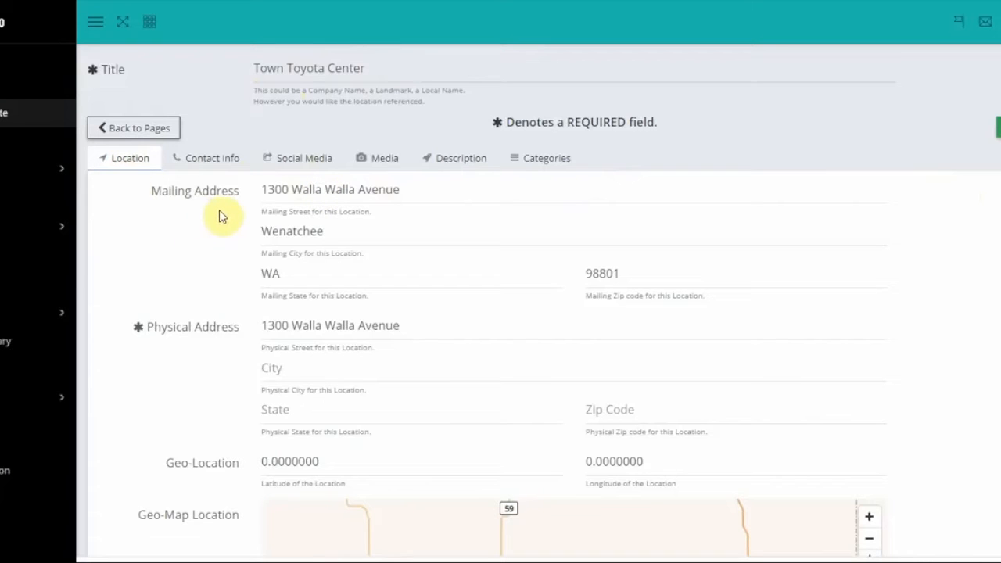
- Complete the physical address by entering the city Wenatchee and accepting the matching autofill suggestion
scroll(223, 216, down, 1)
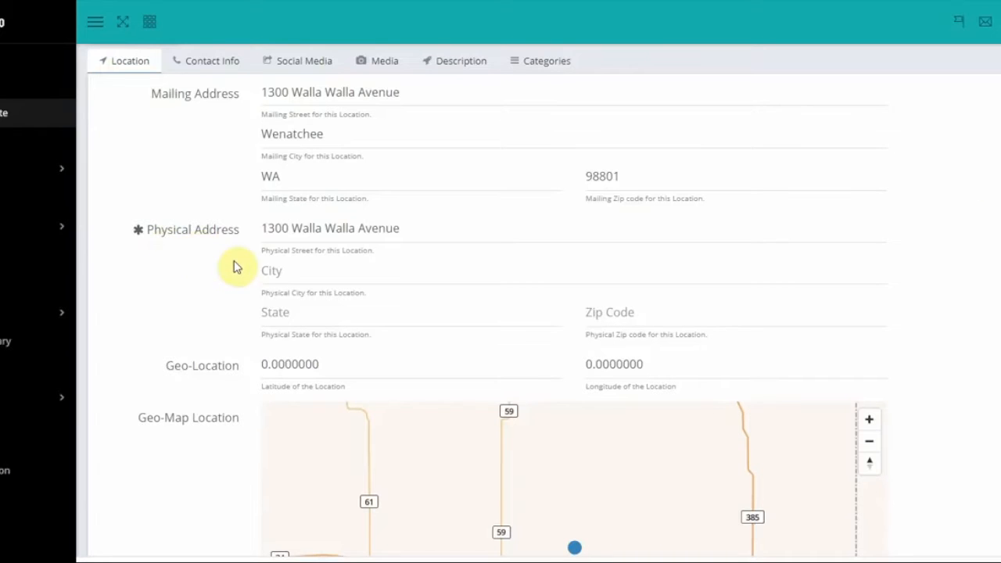
scroll(254, 268, down, 1)
click(276, 176)
text(Wenatchee)
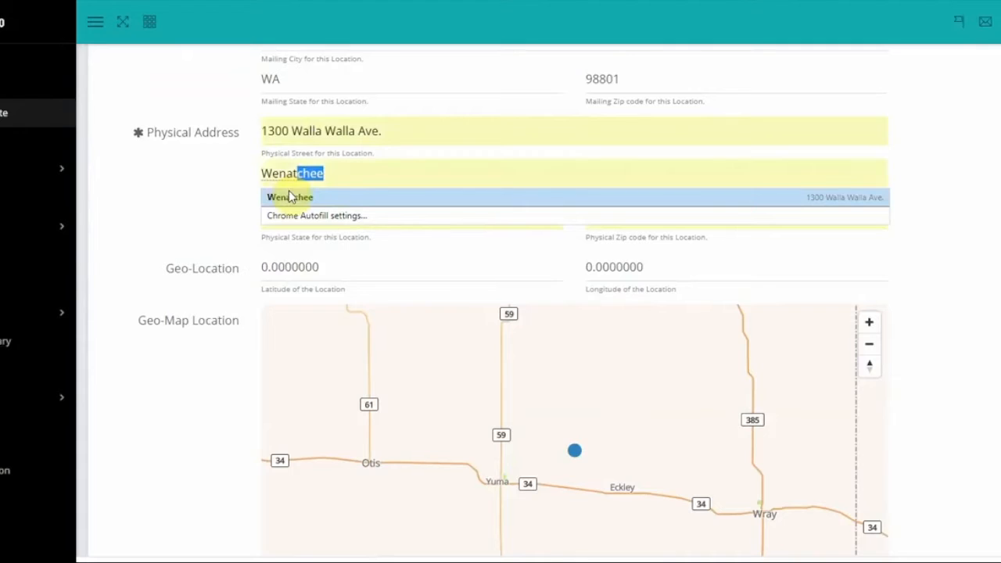
click(286, 195)
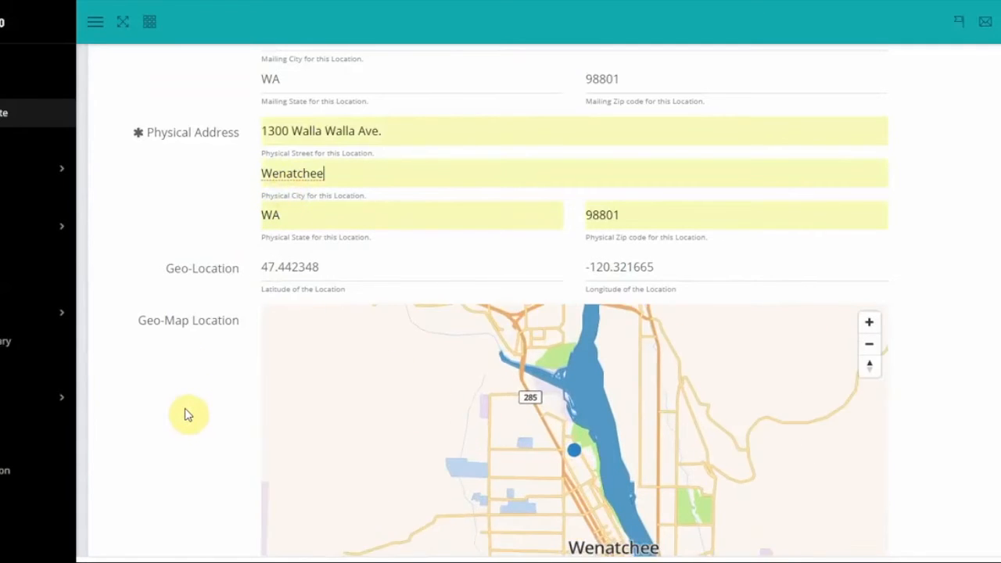
- Nudge the location marker slightly west on the geo-map to refine the coordinates
scroll(187, 414, down, 1)
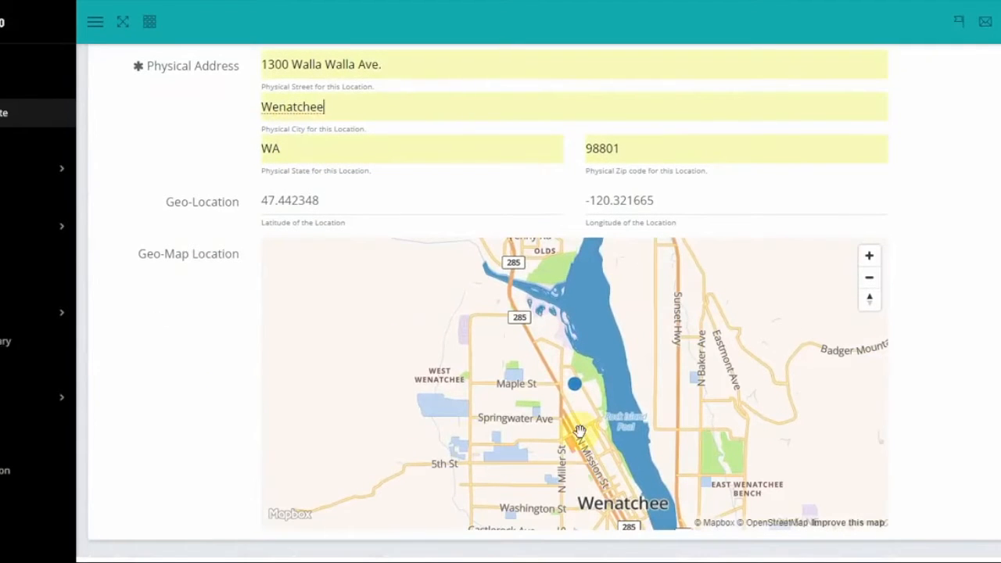
mouse_move(575, 387)
mouse_down()
mouse_move(555, 384)
mouse_move(560, 374)
mouse_move(570, 384)
mouse_up()
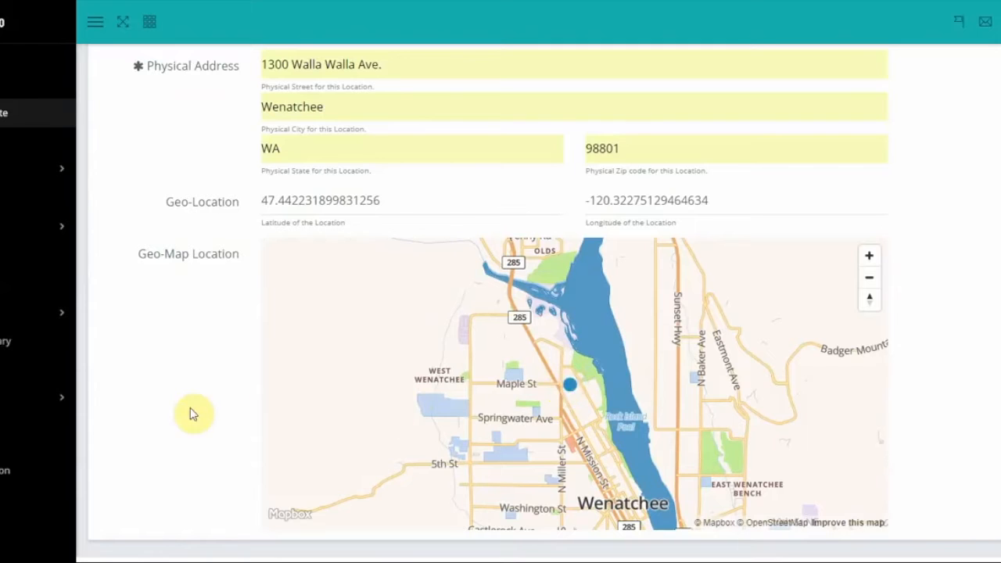
scroll(181, 386, up, 3)
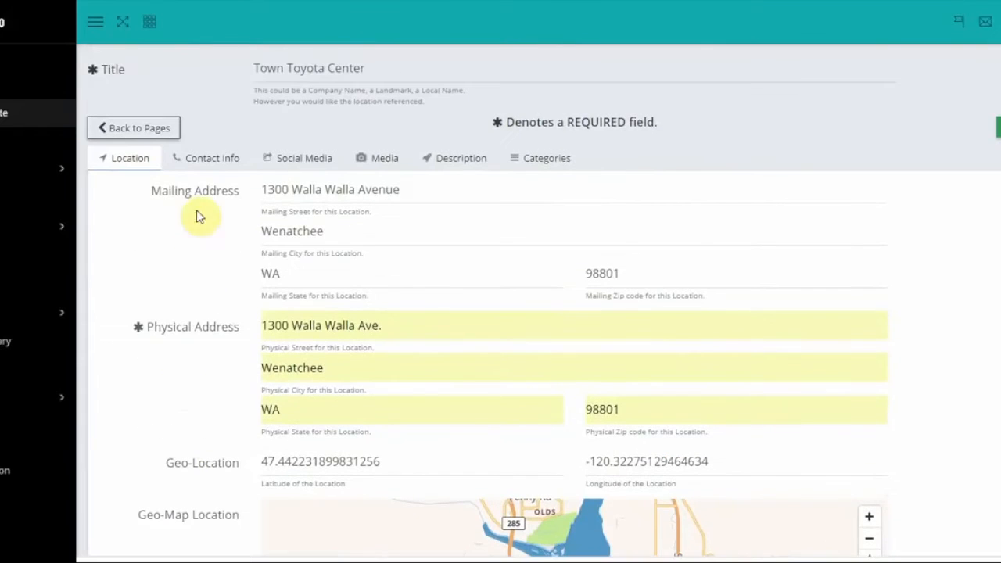
- Review the entry's contact details, weekly opening hours fields and social media links
click(213, 161)
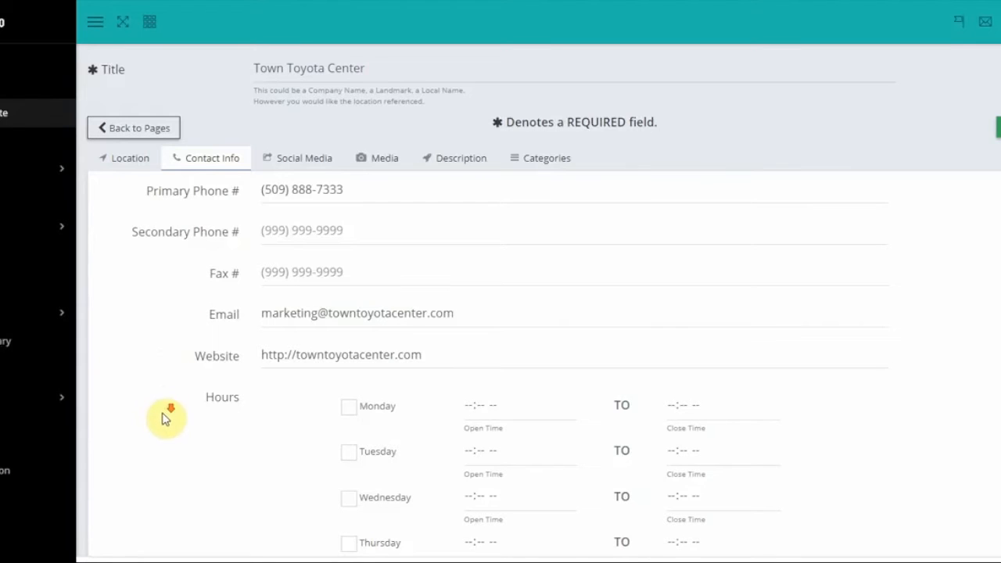
scroll(162, 417, down, 3)
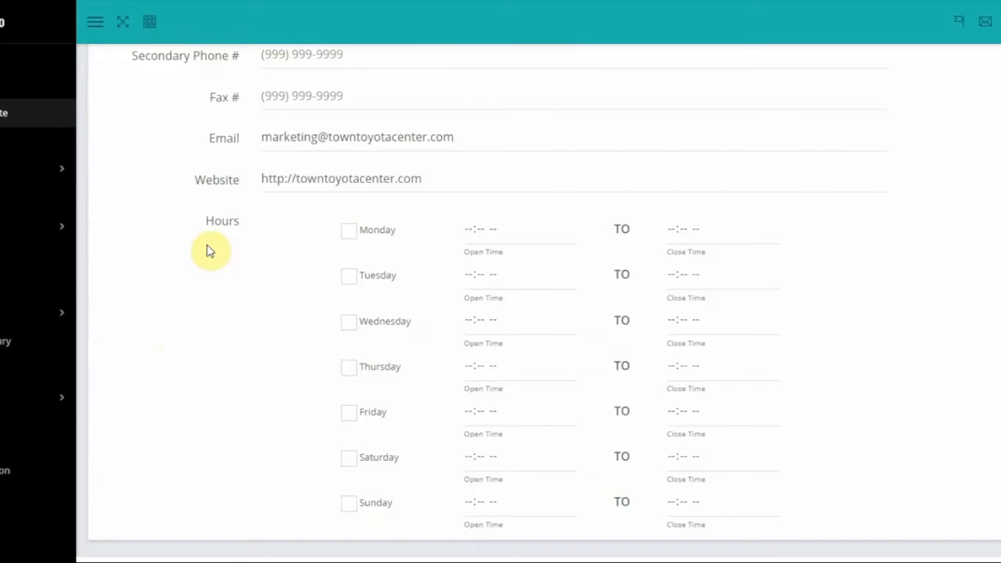
scroll(208, 251, up, 3)
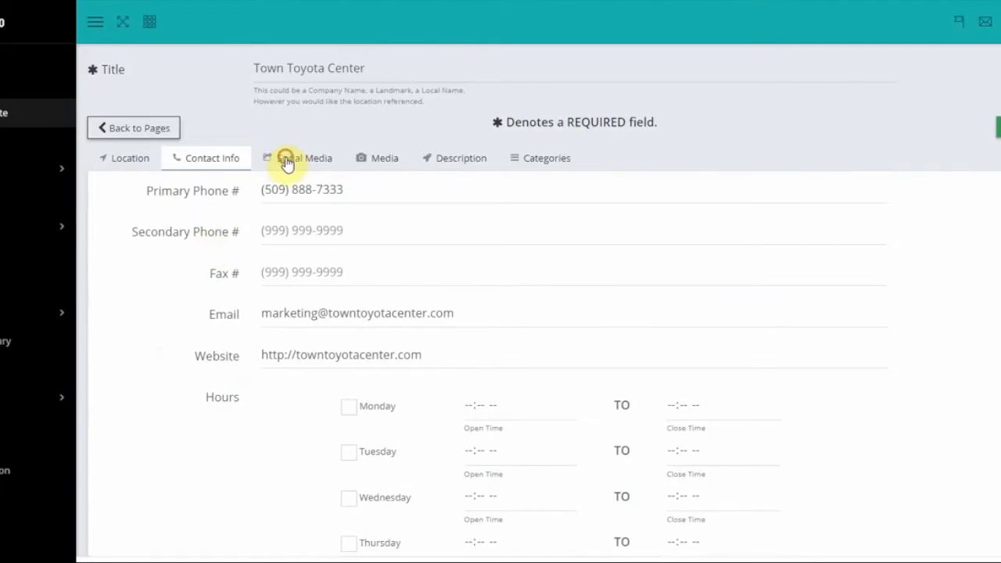
click(286, 161)
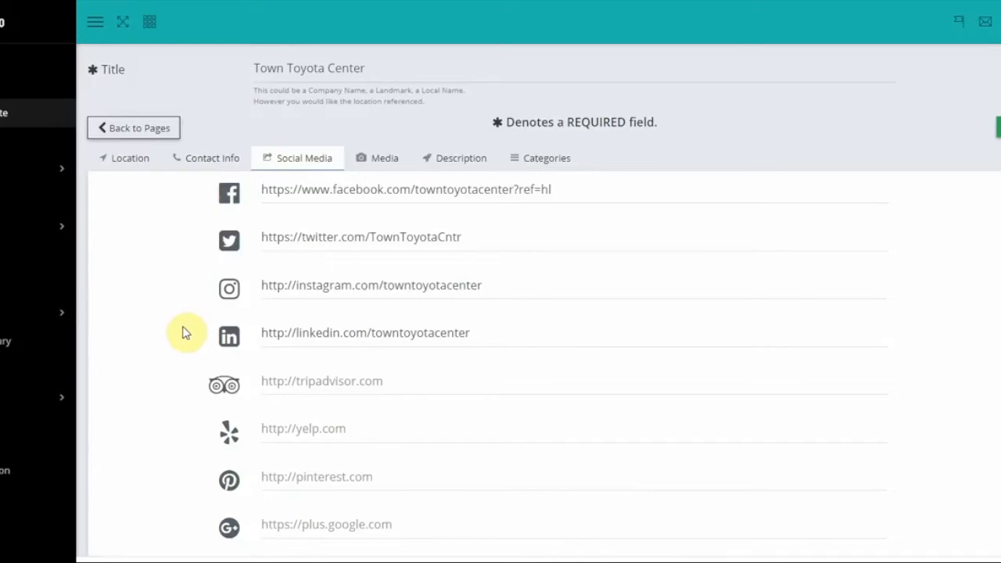
- Add the TTC Bball image from the Tutorial Images folder to the first empty slot of the additional point-of-interest images
click(378, 162)
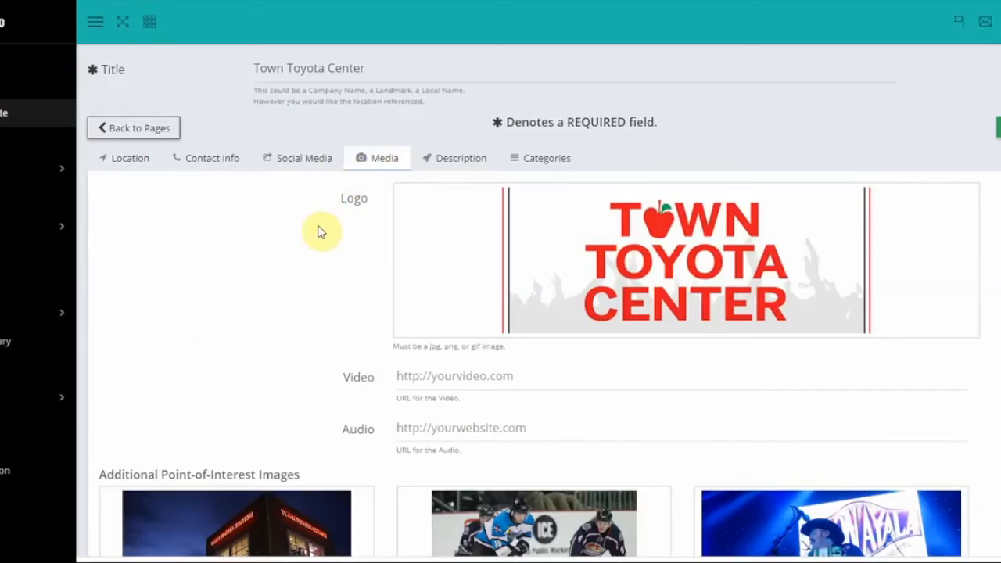
scroll(301, 278, down, 1)
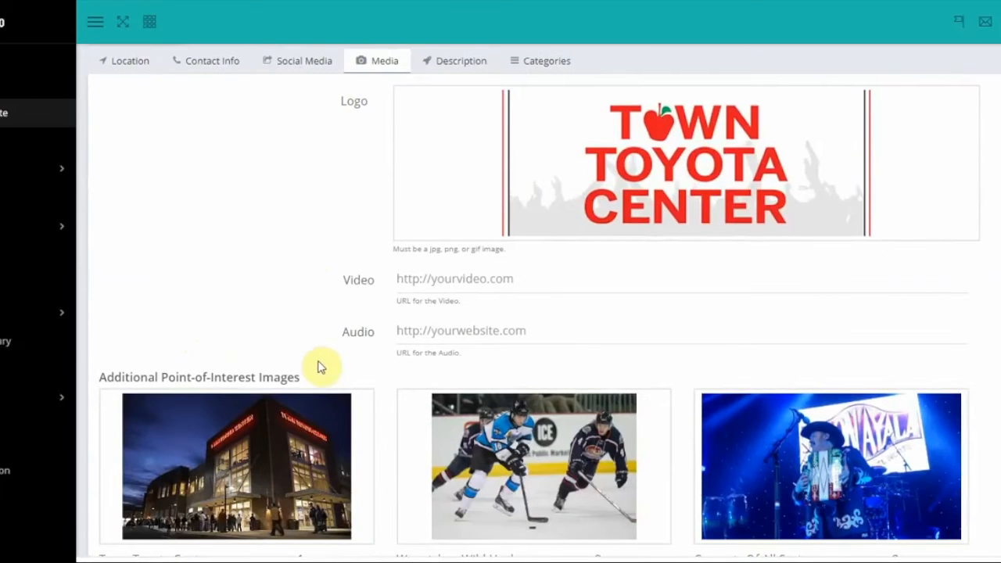
mouse_move(320, 440)
scroll(319, 438, down, 1)
scroll(320, 434, down, 2)
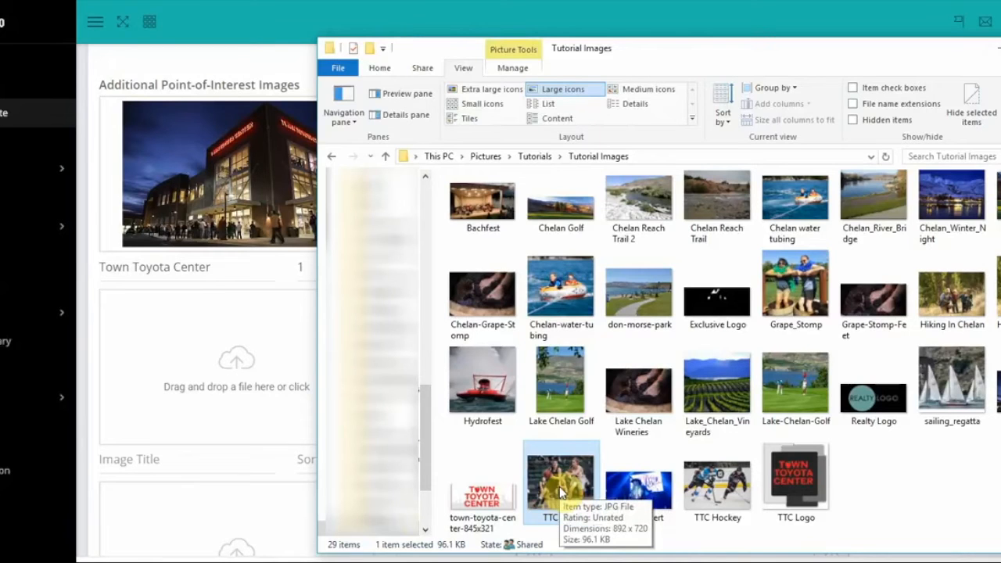
drag(559, 491, 234, 386)
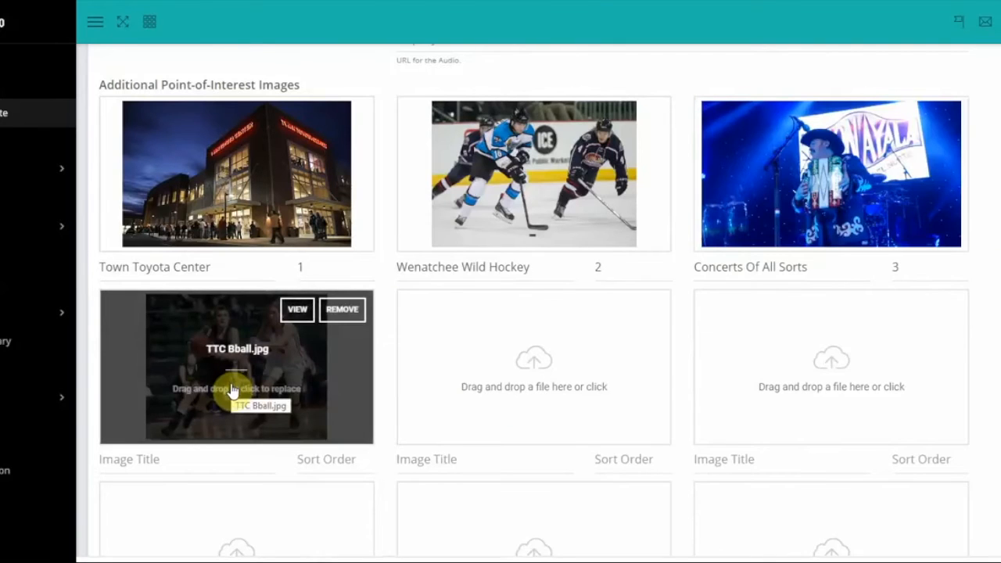
- Title the basketball image "High School Basketball" and set its sort order to 4
click(187, 459)
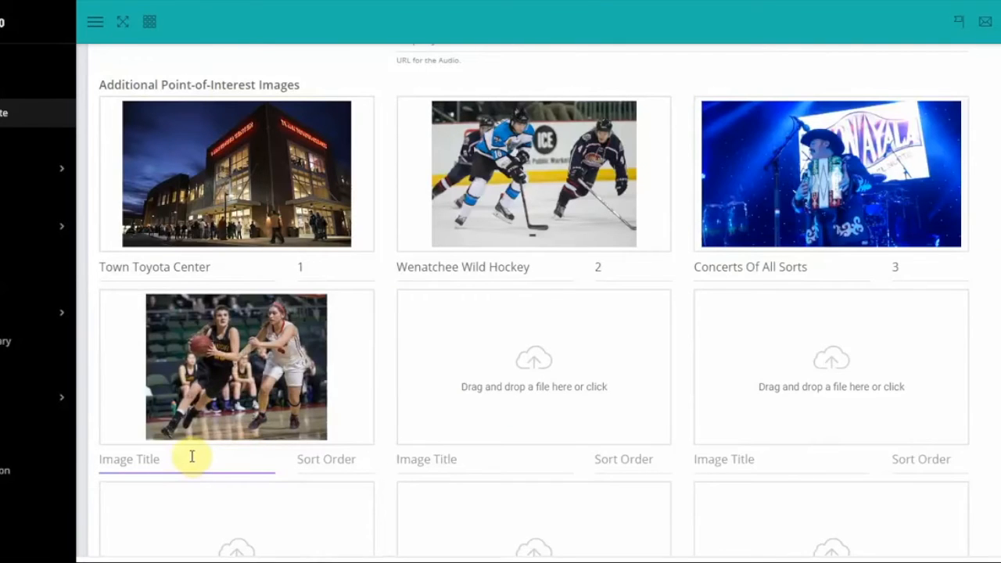
text(Hi)
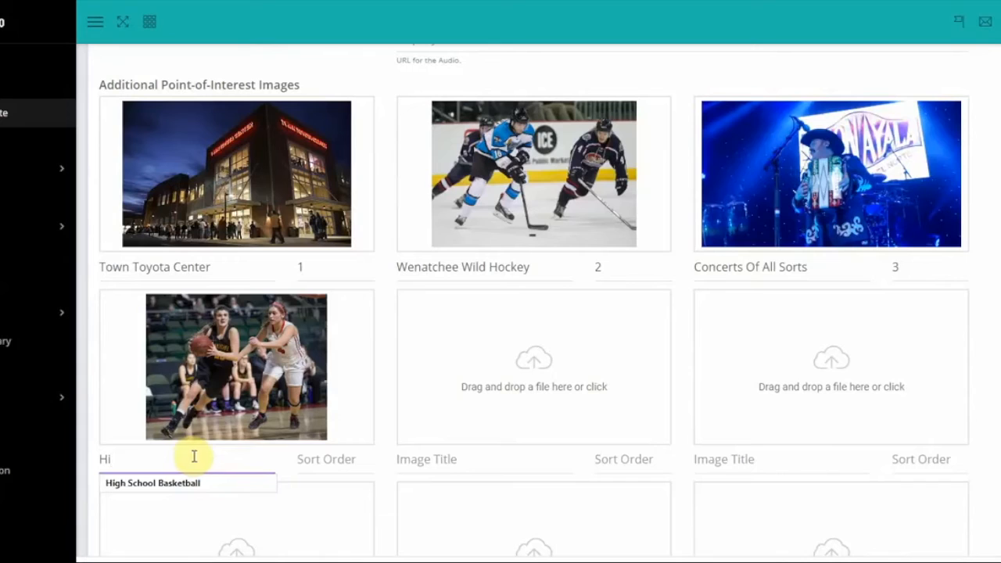
click(162, 485)
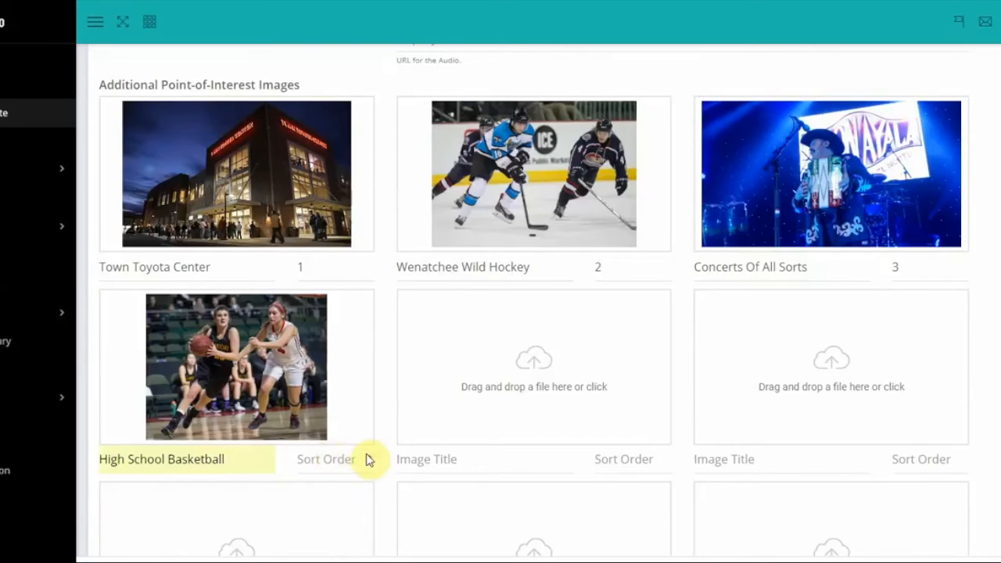
click(368, 456)
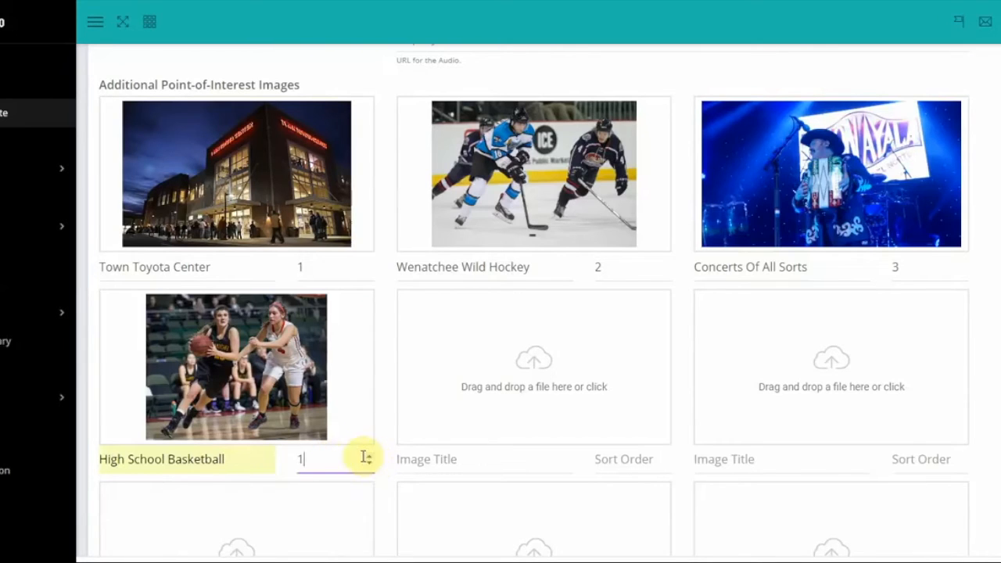
click(369, 455)
click(369, 455)
click(369, 455)
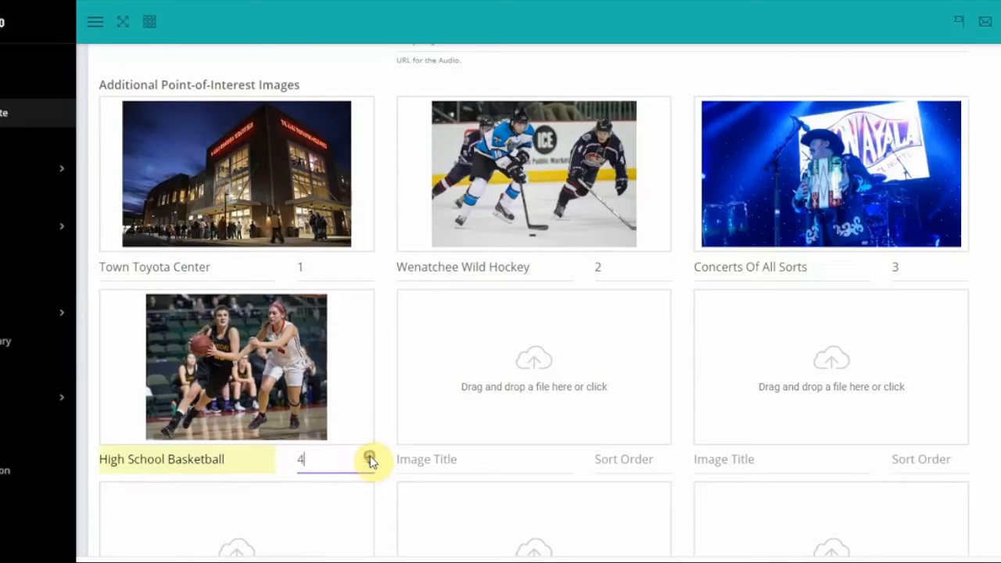
click(263, 458)
- Review the entry's description text and open its category settings
scroll(100, 300, up, 1)
scroll(100, 300, up, 4)
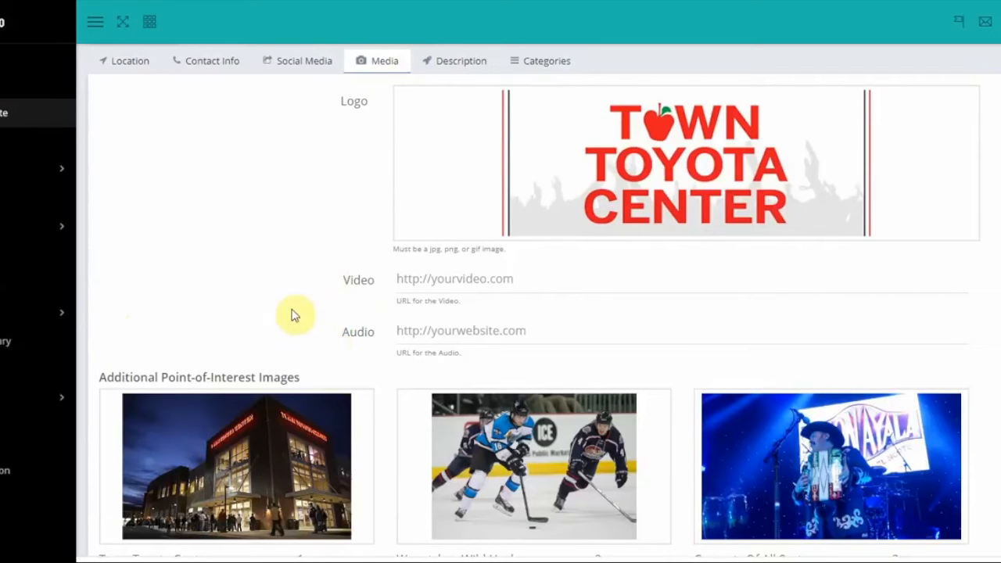
scroll(446, 168, up, 1)
click(446, 164)
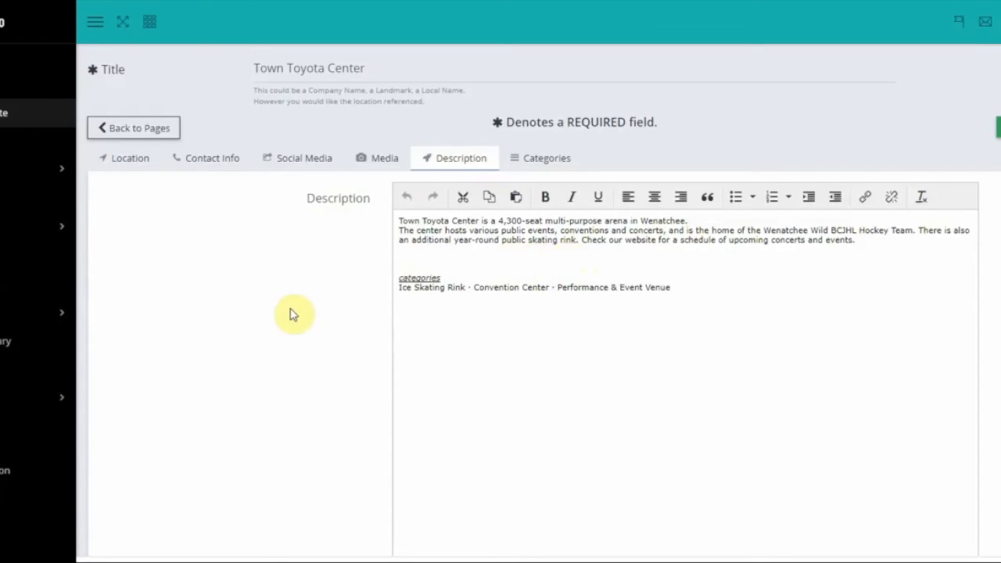
scroll(270, 326, down, 5)
click(546, 159)
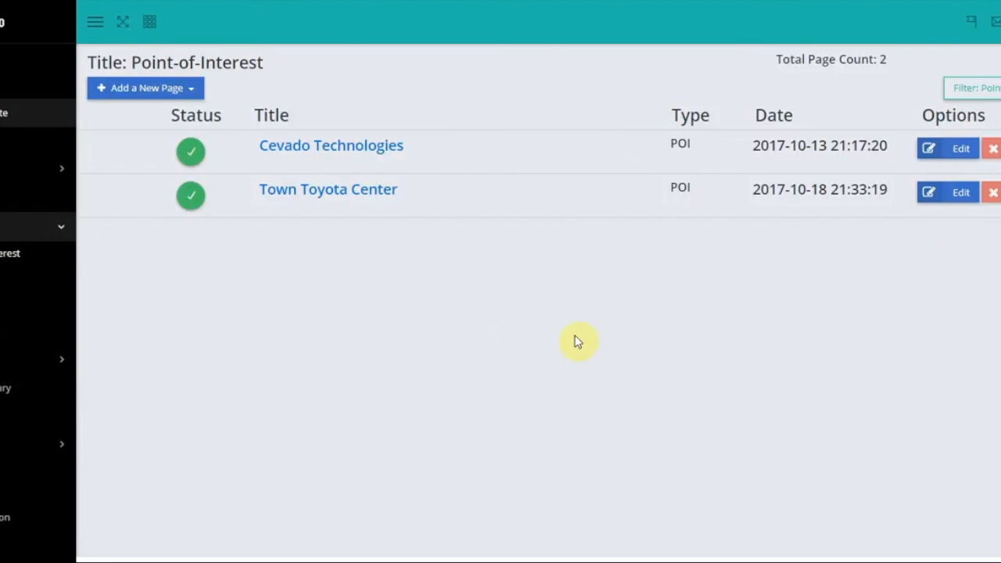
- Open the public Town Toyota Center page and check its image gallery, contact info, description and map
click(302, 196)
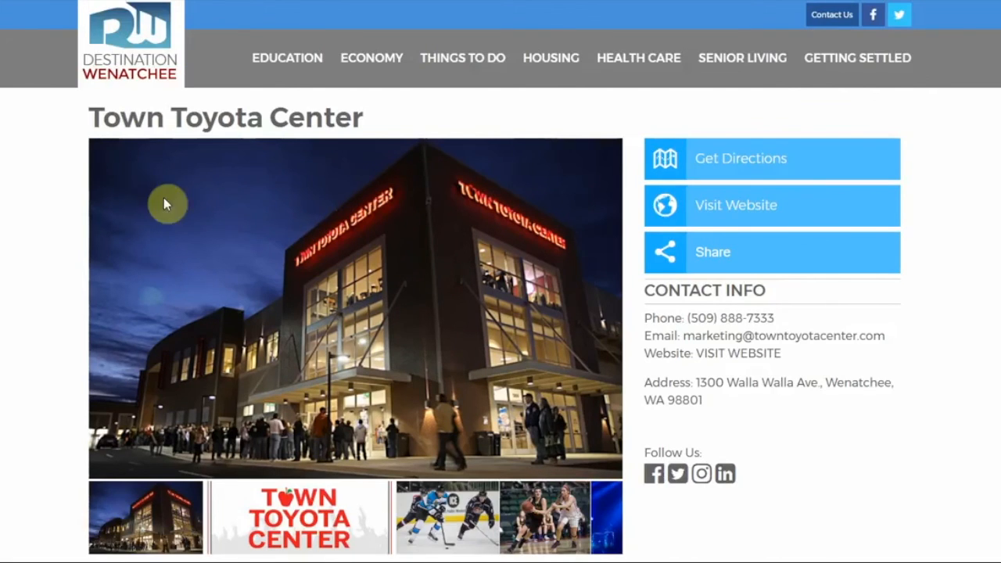
scroll(31, 211, down, 3)
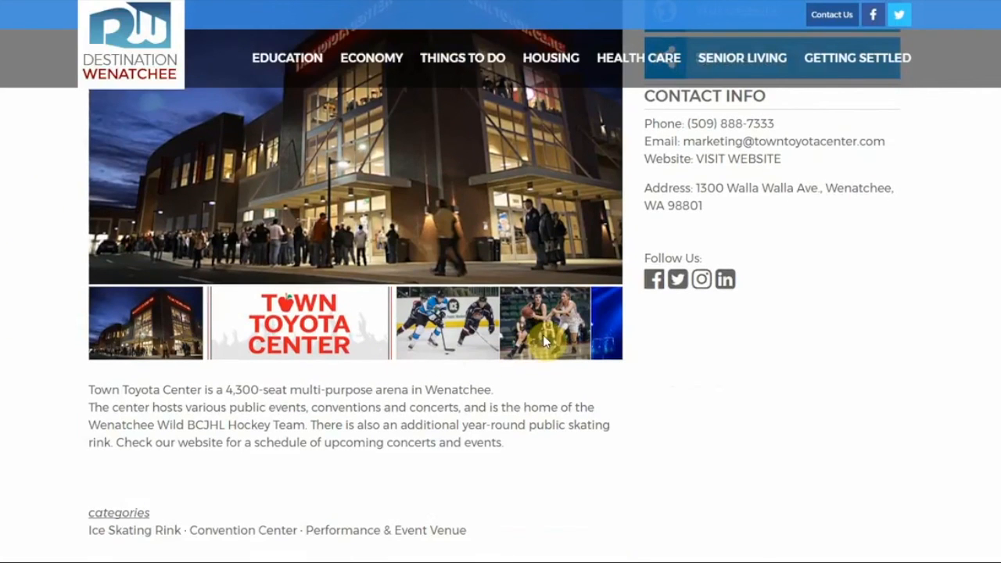
scroll(672, 403, up, 1)
scroll(938, 367, up, 1)
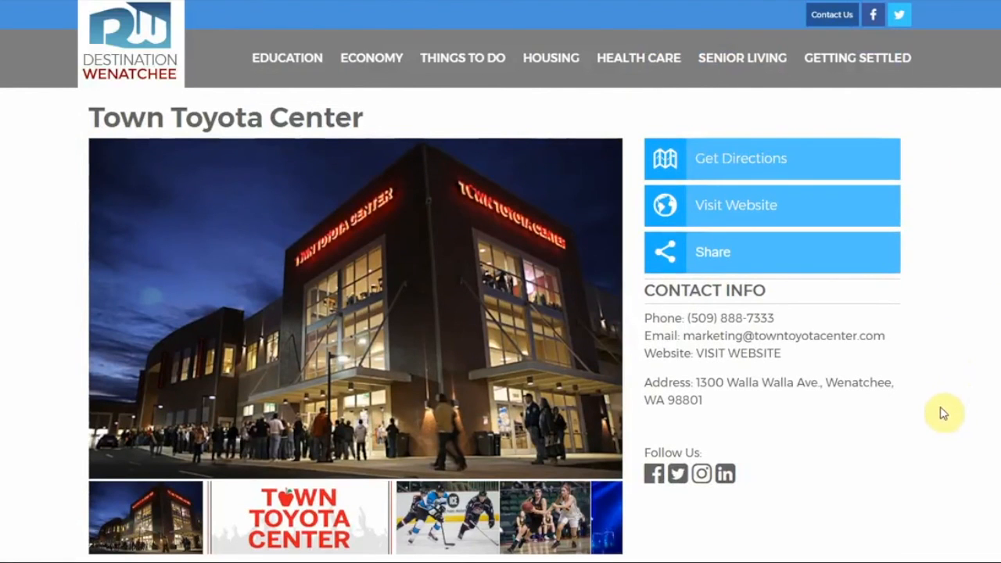
scroll(928, 447, down, 3)
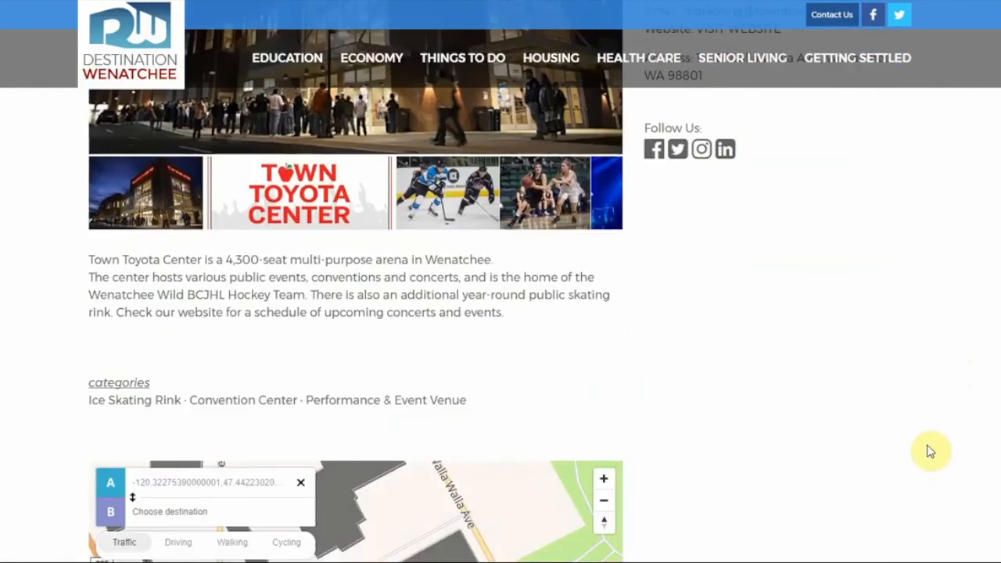
scroll(930, 451, down, 3)
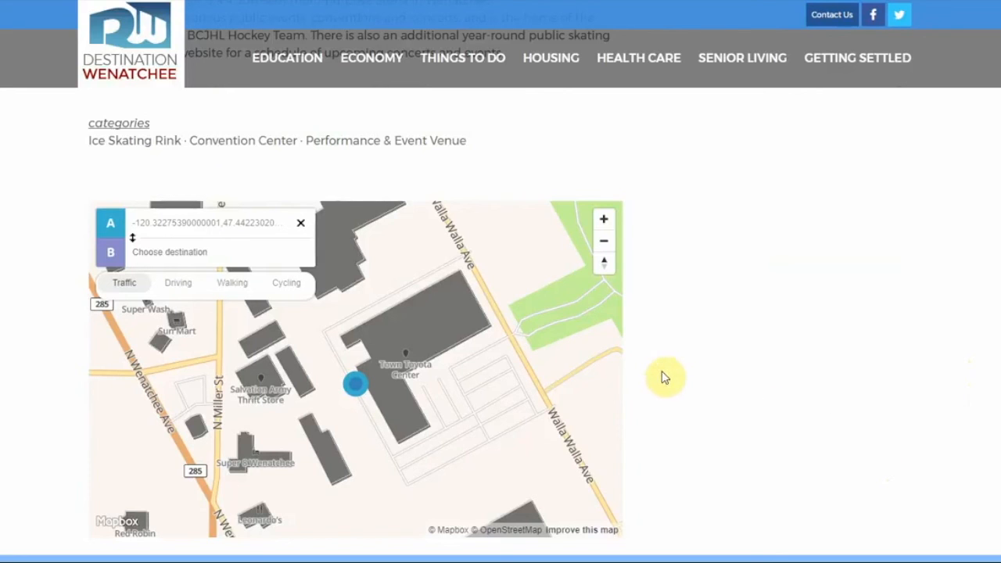
scroll(830, 369, up, 5)
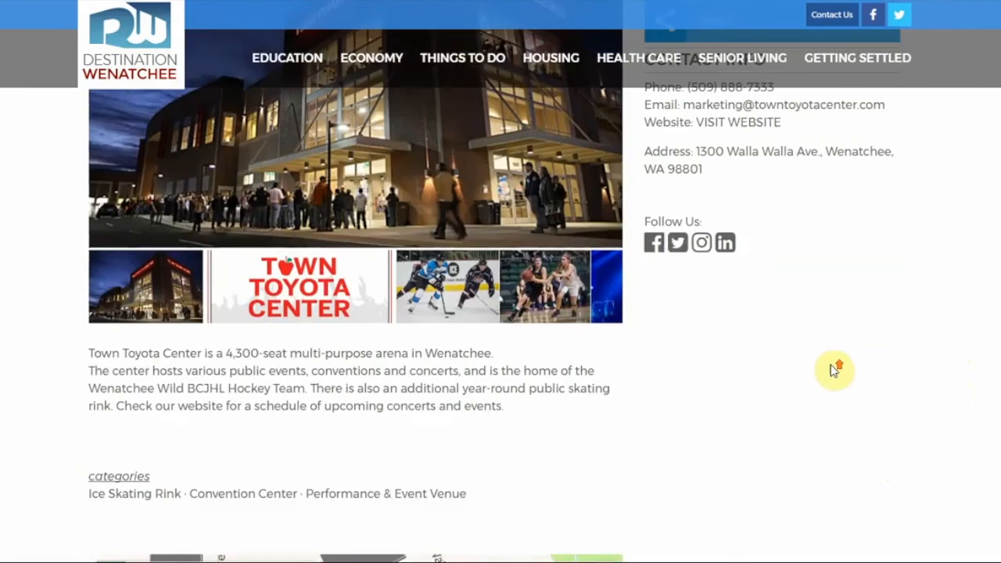
scroll(835, 373, up, 3)
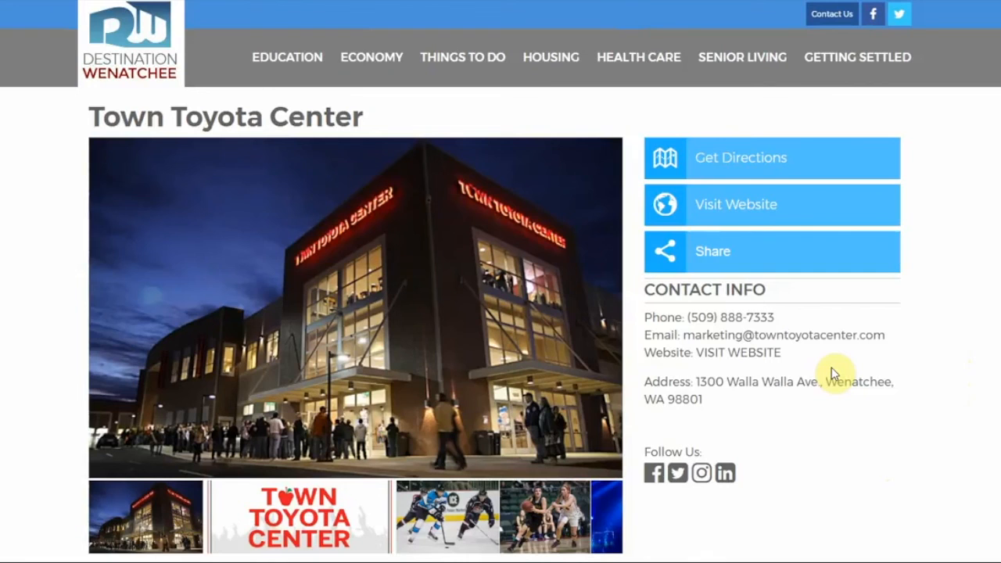